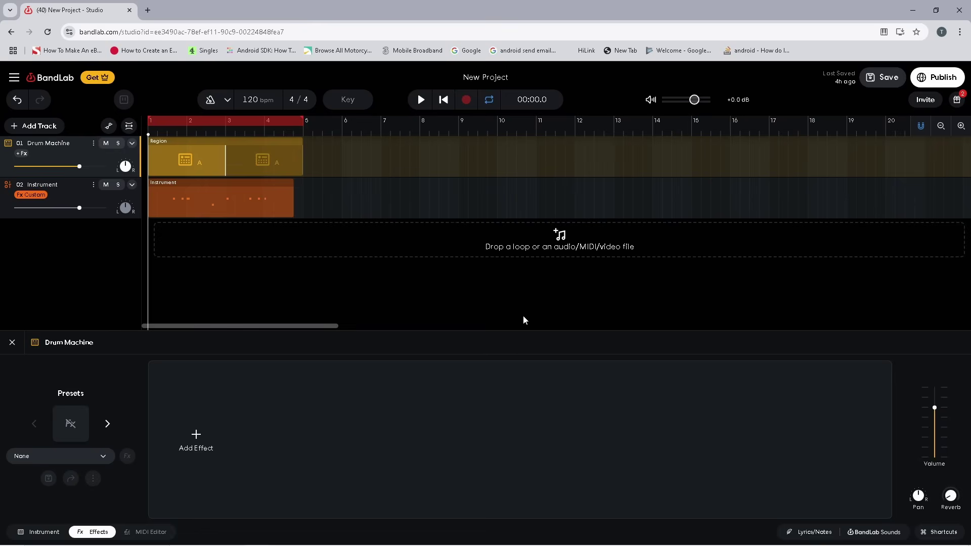
Try the master volume at -9.2 dB and +4.5 dB, then reset it to +0.0 dB.
{"action": "left_click_drag", "start_coordinate": [693, 100], "coordinate": [678, 99]}
{"action": "left_click_drag", "start_coordinate": [677, 99], "coordinate": [702, 100]}
{"action": "double_click", "coordinate": [702, 100]}
Play the project from the start several times, then stop playback.
{"action": "left_click", "coordinate": [421, 99]}
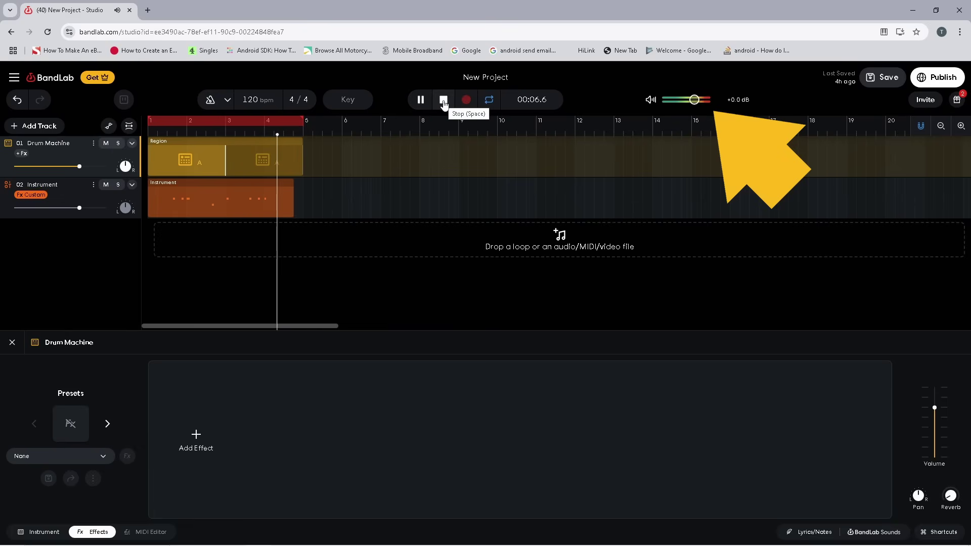
{"action": "left_click", "coordinate": [443, 100]}
{"action": "left_click", "coordinate": [420, 100]}
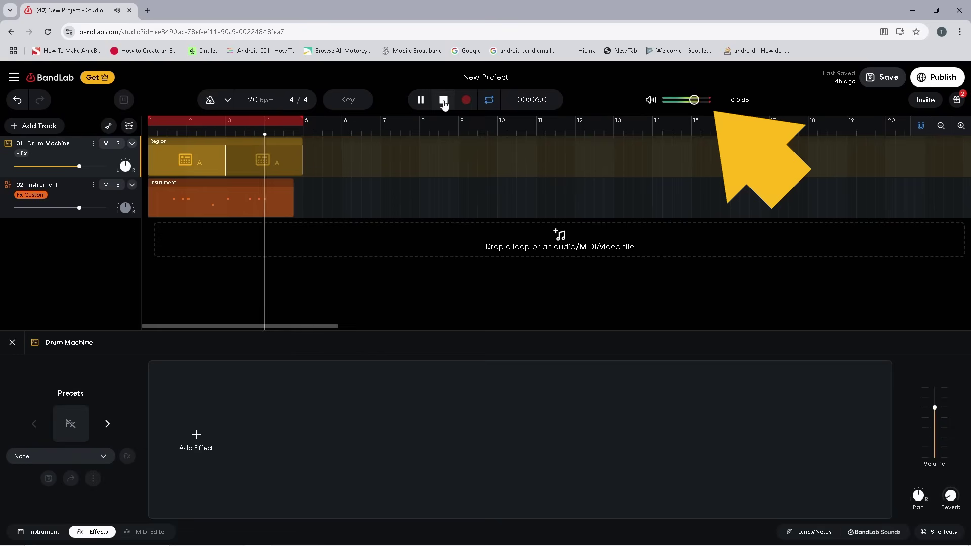
{"action": "left_click", "coordinate": [443, 100]}
{"action": "left_click", "coordinate": [420, 101]}
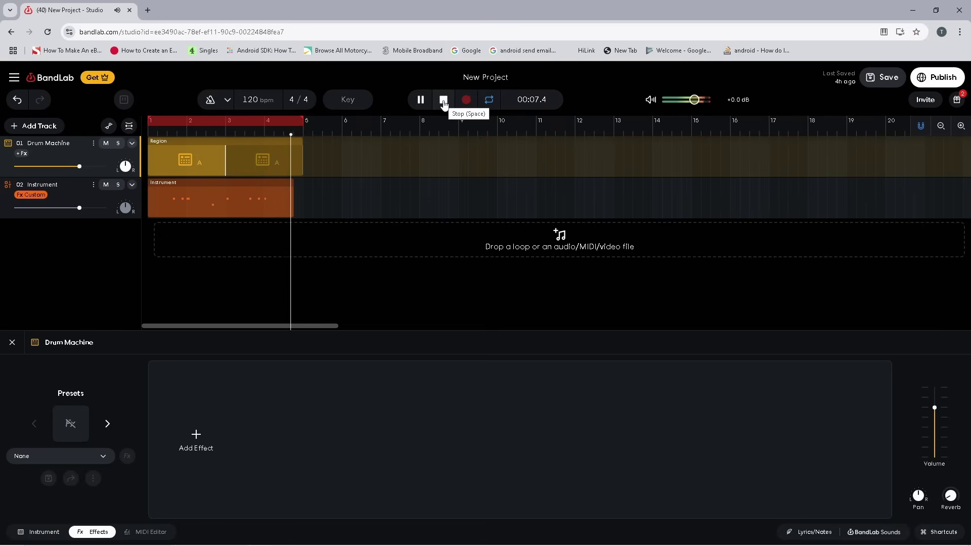
{"action": "left_click", "coordinate": [444, 100]}
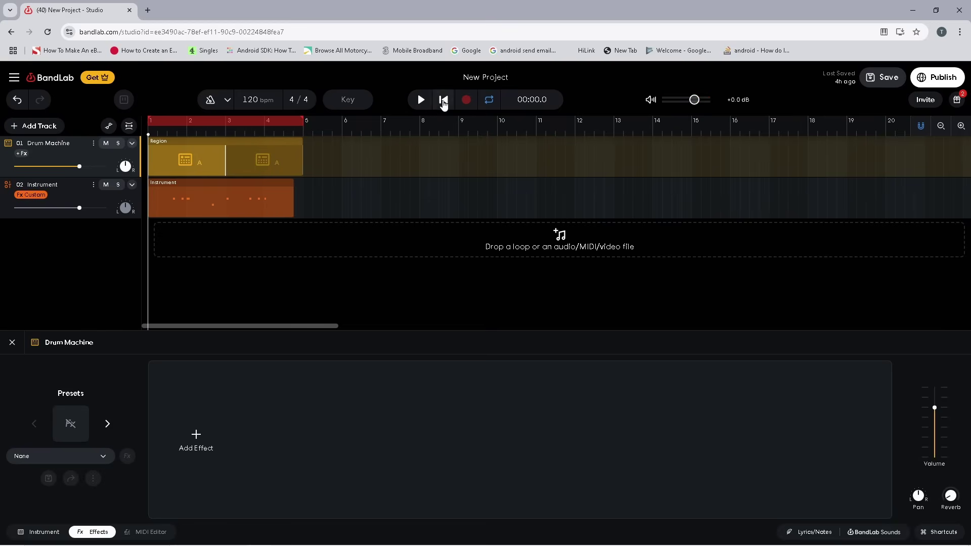
{"action": "left_click", "coordinate": [420, 100]}
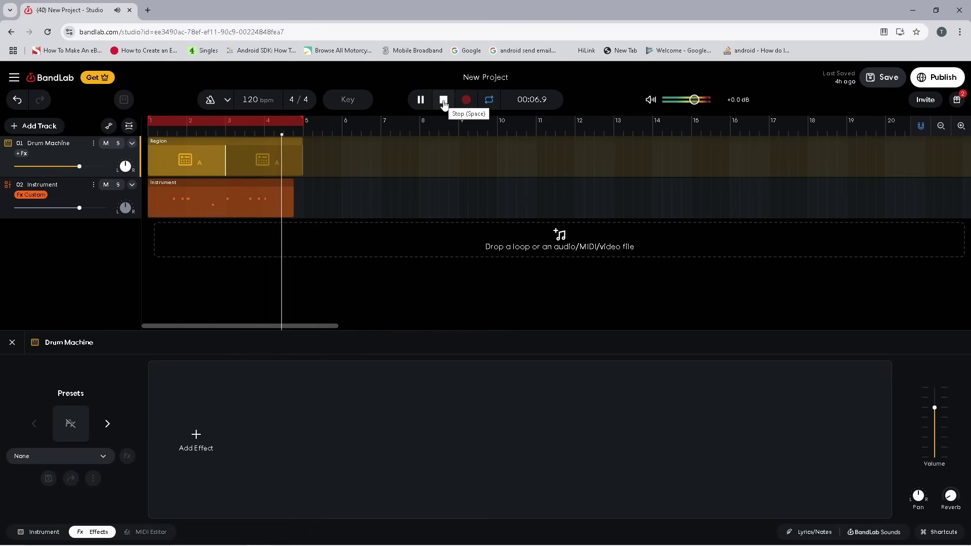
{"action": "left_click", "coordinate": [443, 104]}
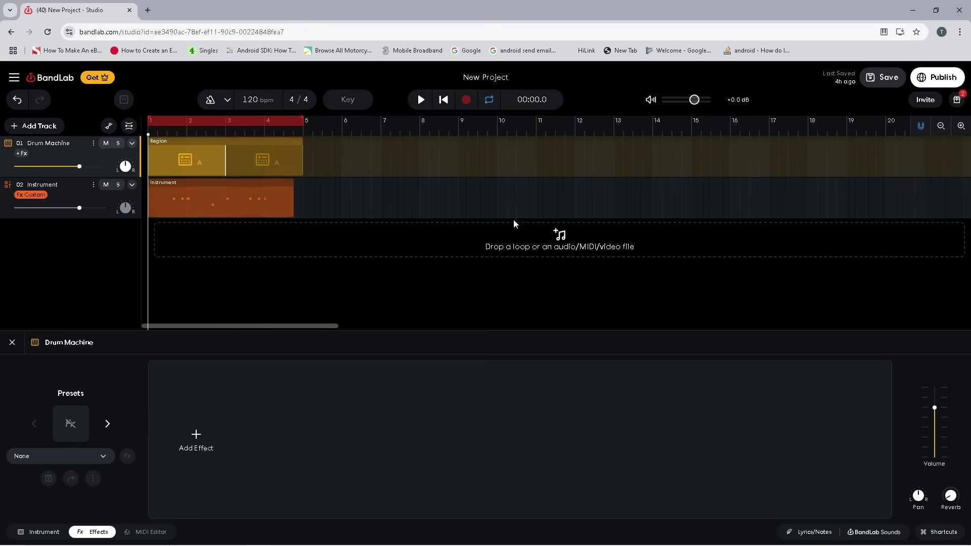
While the project plays, lower the master volume to -4.0 dB, then stop.
{"action": "left_click", "coordinate": [423, 101]}
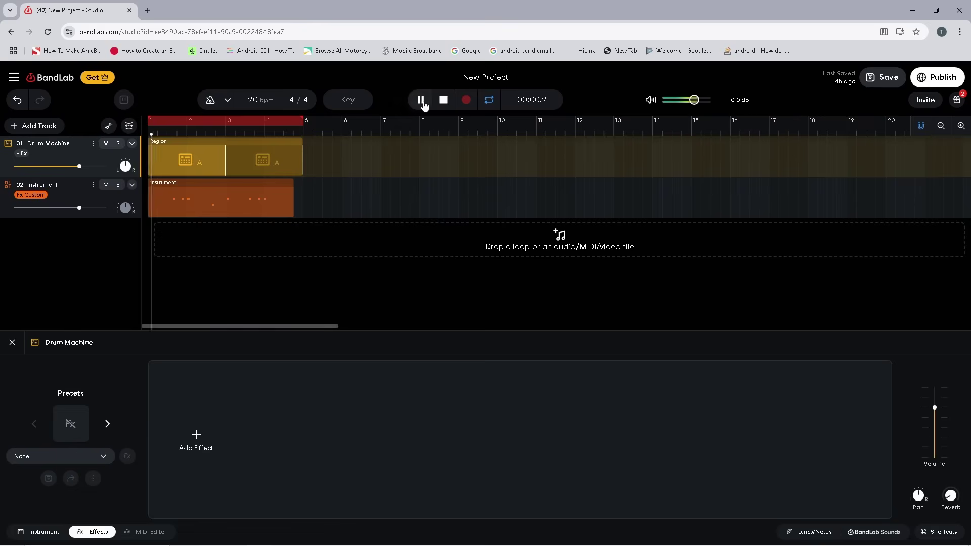
{"action": "left_click_drag", "start_coordinate": [694, 99], "coordinate": [688, 100]}
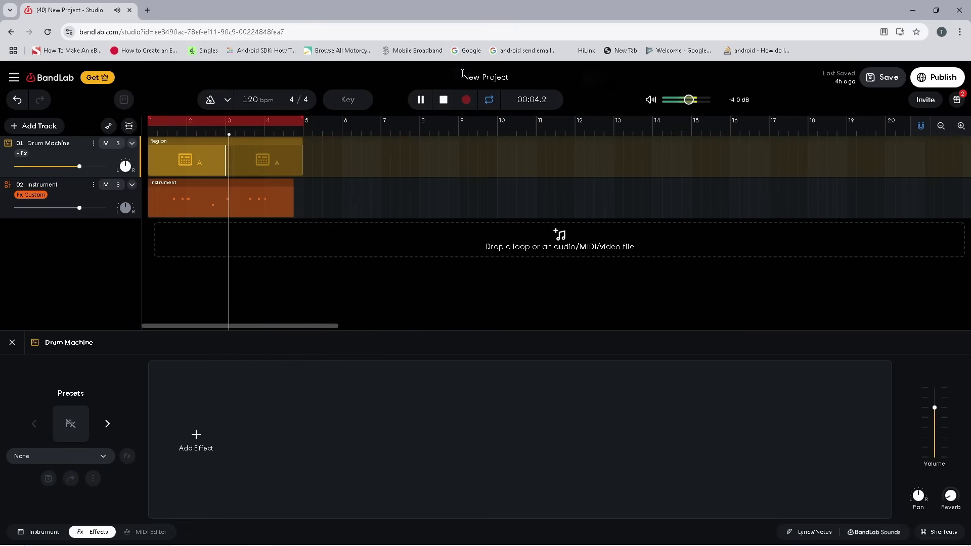
{"action": "key", "text": "space"}
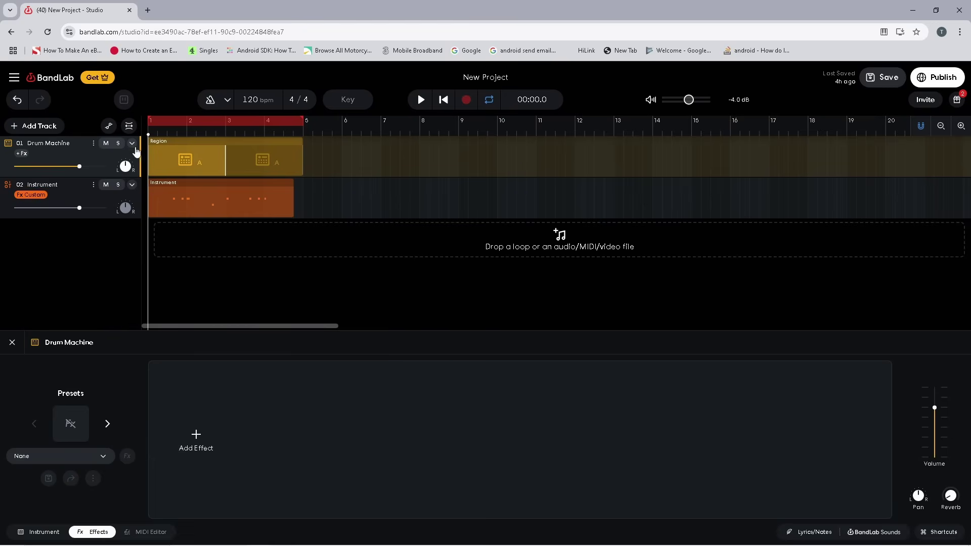
Solo the Drum Machine track, reset master volume to +0.0 dB, and play the drums alone.
{"action": "left_click", "coordinate": [119, 144]}
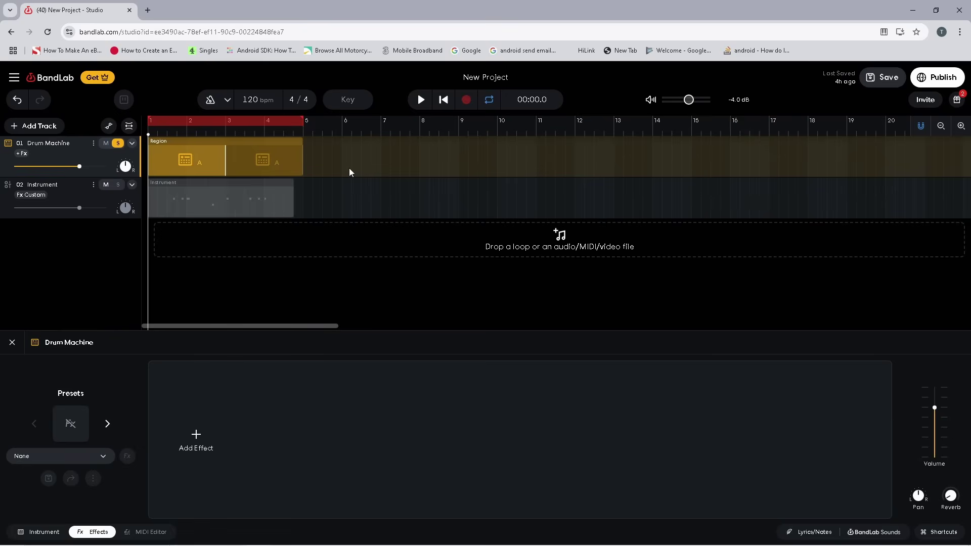
{"action": "double_click", "coordinate": [689, 100]}
{"action": "left_click", "coordinate": [422, 100]}
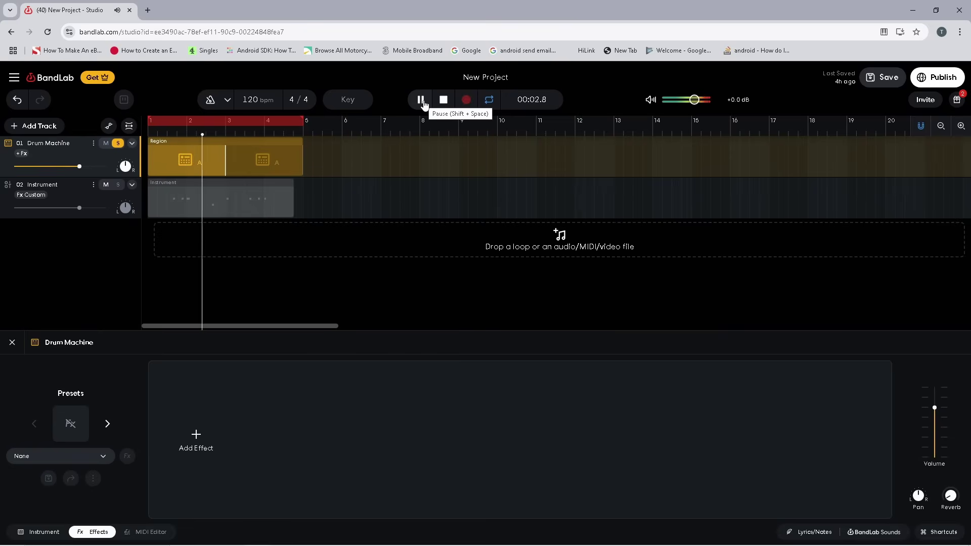
{"action": "left_click", "coordinate": [448, 104]}
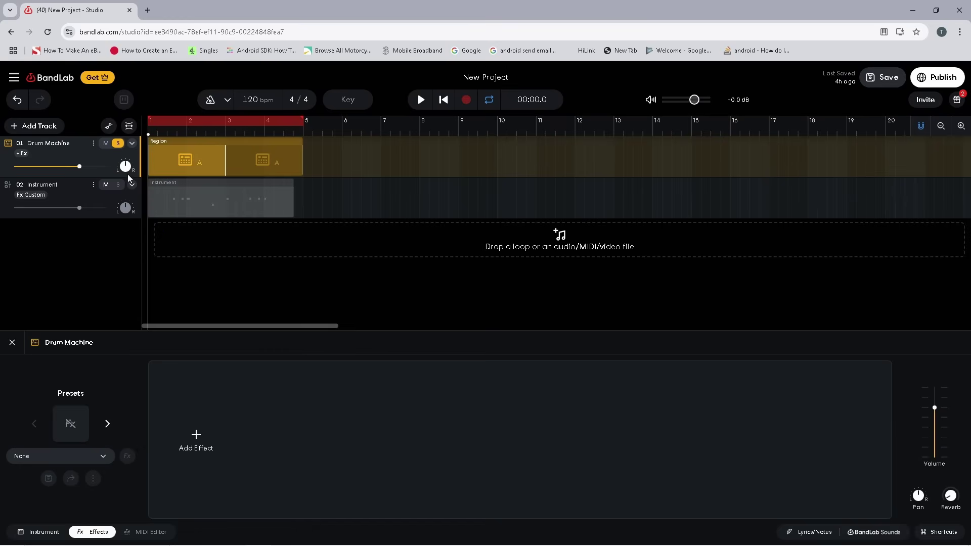
Lower the Drum Machine track volume to -2.3 dB during playback, then unsolo it.
{"action": "left_click_drag", "start_coordinate": [79, 167], "coordinate": [62, 165]}
{"action": "left_click_drag", "start_coordinate": [62, 166], "coordinate": [80, 167]}
{"action": "left_click", "coordinate": [422, 103]}
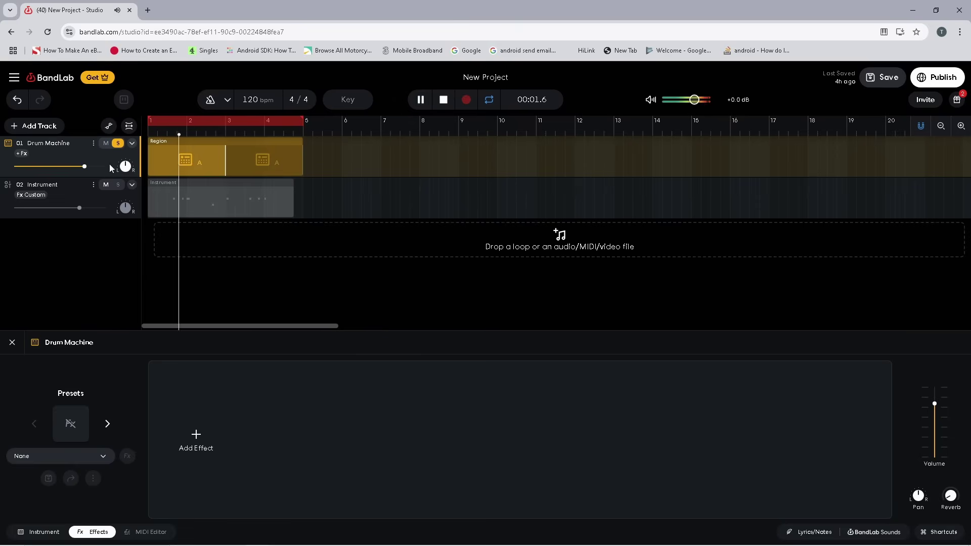
{"action": "left_click_drag", "start_coordinate": [84, 167], "coordinate": [65, 168]}
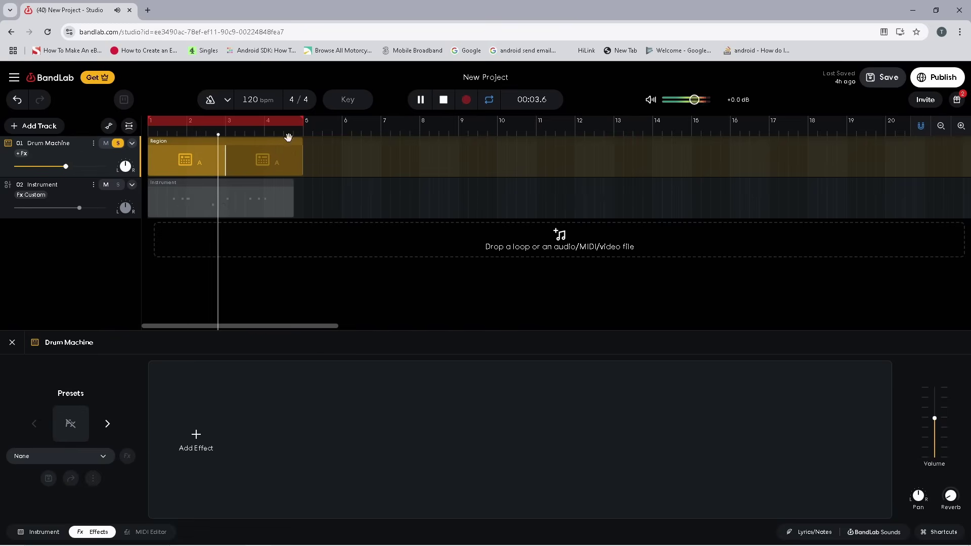
{"action": "left_click", "coordinate": [443, 103]}
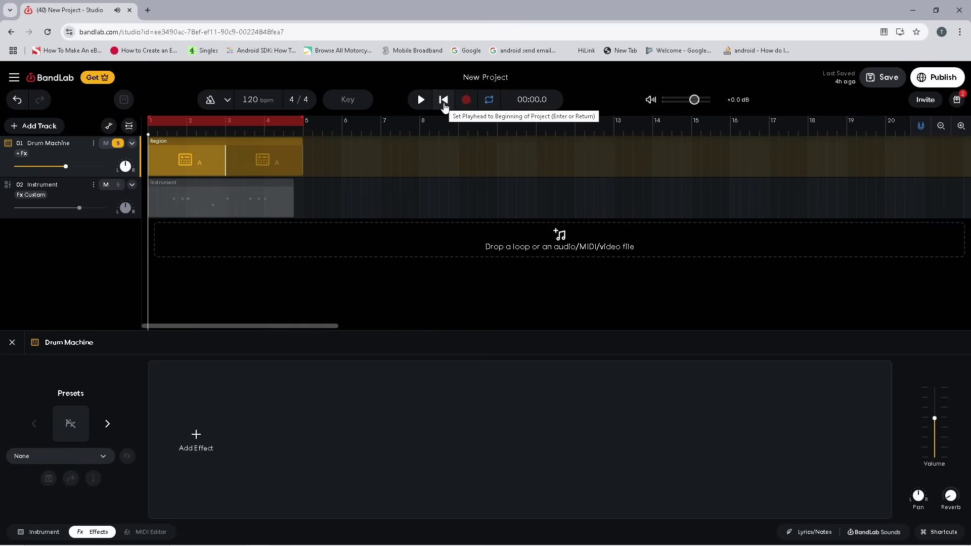
{"action": "left_click", "coordinate": [118, 143]}
Solo the Instrument track, raise its volume during playback, then unsolo it.
{"action": "left_click", "coordinate": [119, 186]}
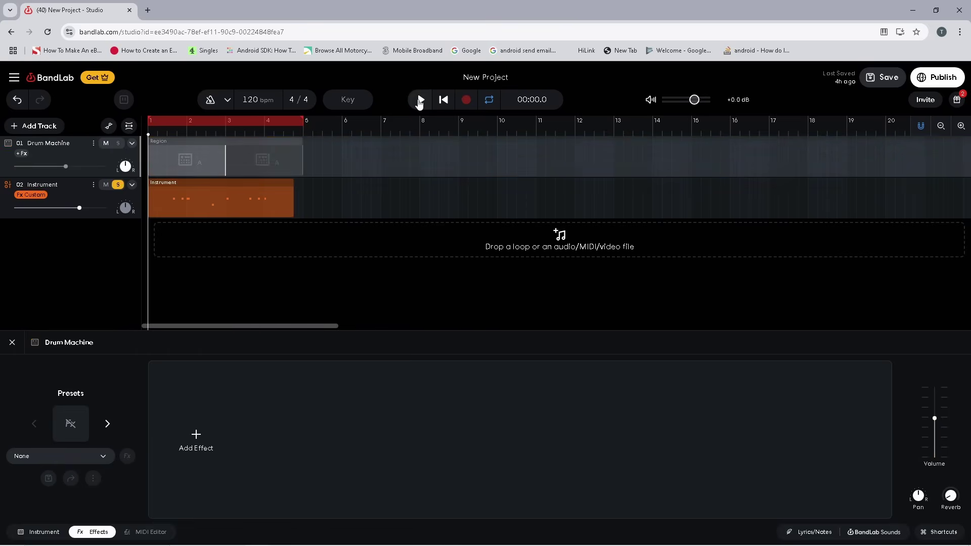
{"action": "left_click", "coordinate": [420, 100]}
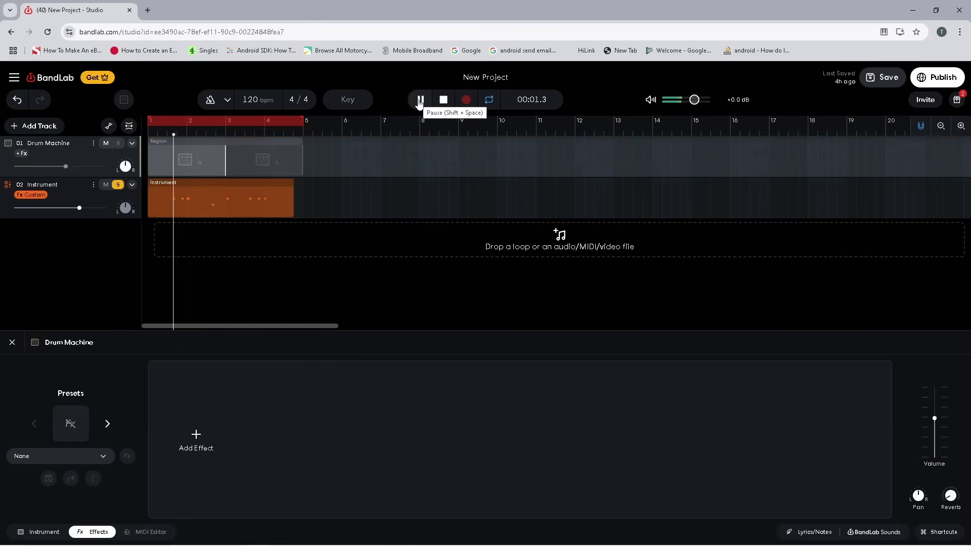
{"action": "left_click_drag", "start_coordinate": [79, 208], "coordinate": [107, 208]}
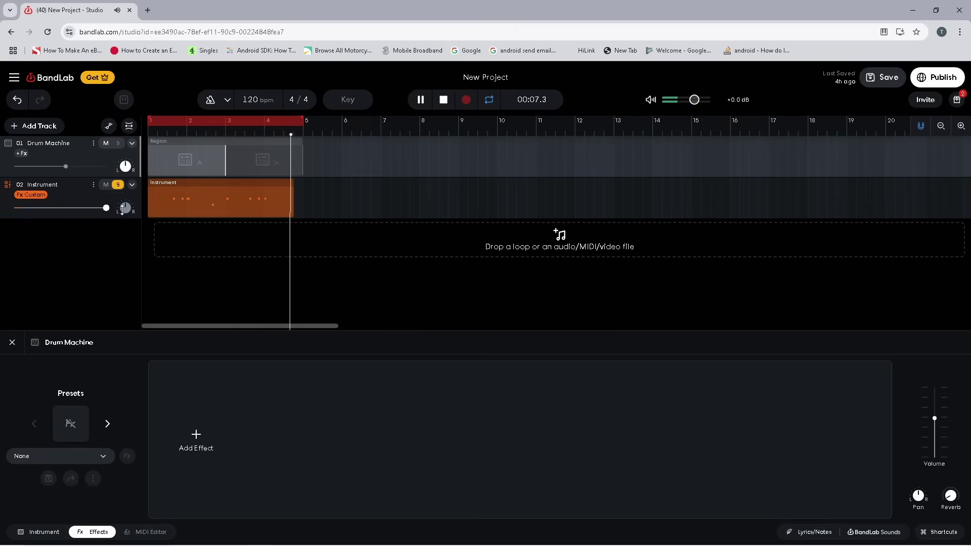
{"action": "left_click", "coordinate": [444, 100]}
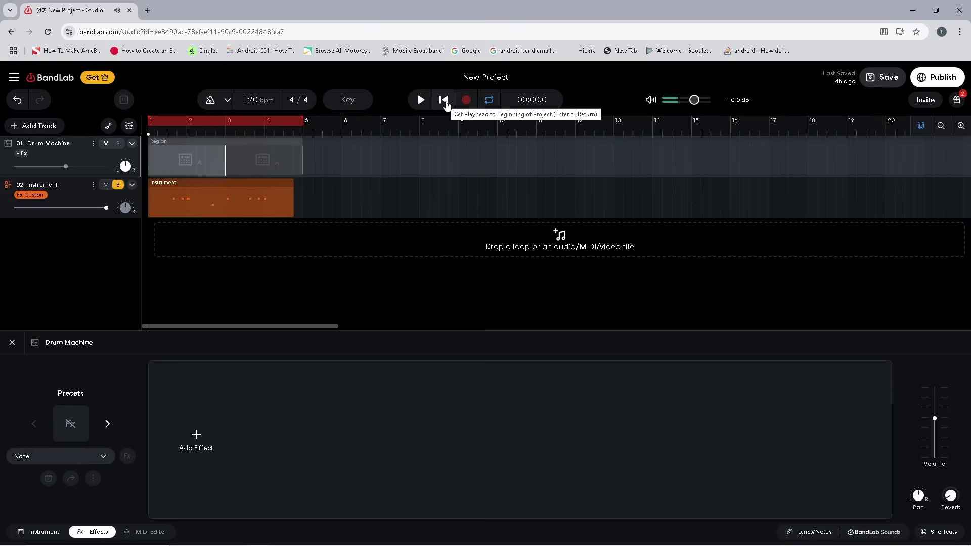
{"action": "left_click", "coordinate": [118, 186]}
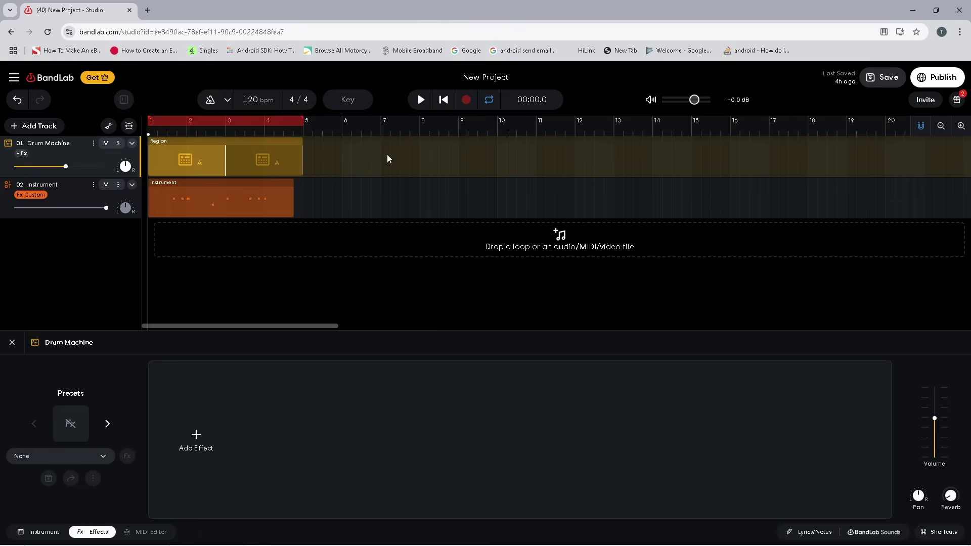
Play both tracks and lower the Instrument track volume to a moderate level.
{"action": "left_click", "coordinate": [422, 101]}
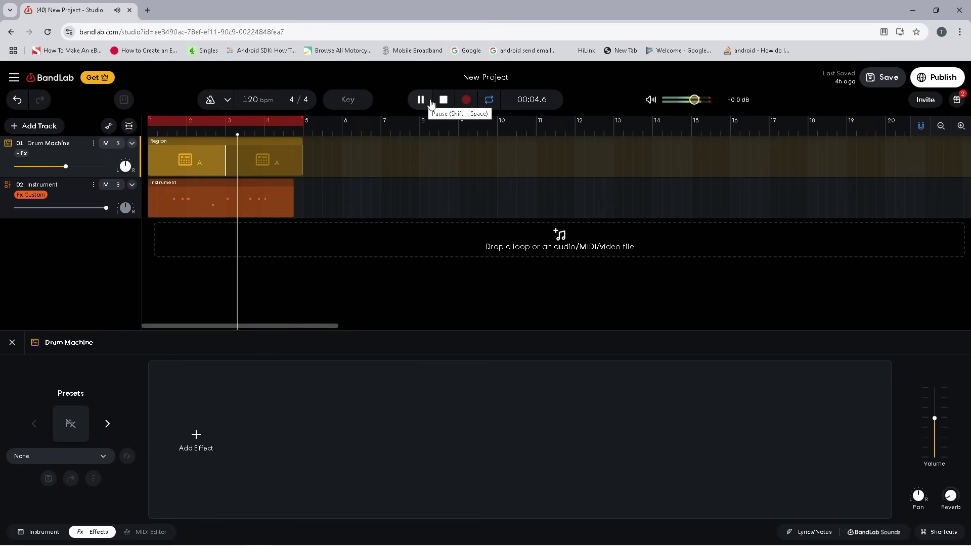
{"action": "left_click", "coordinate": [444, 101]}
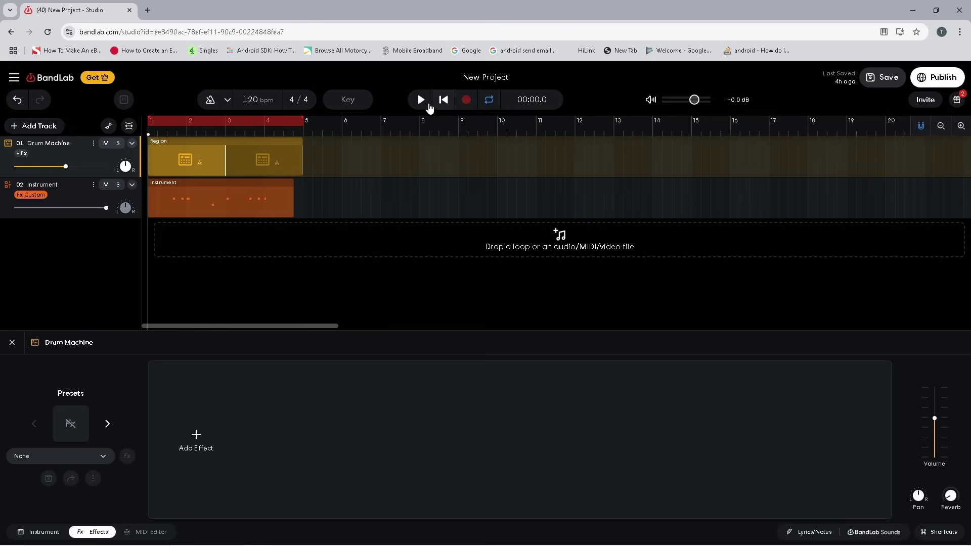
{"action": "left_click", "coordinate": [422, 101]}
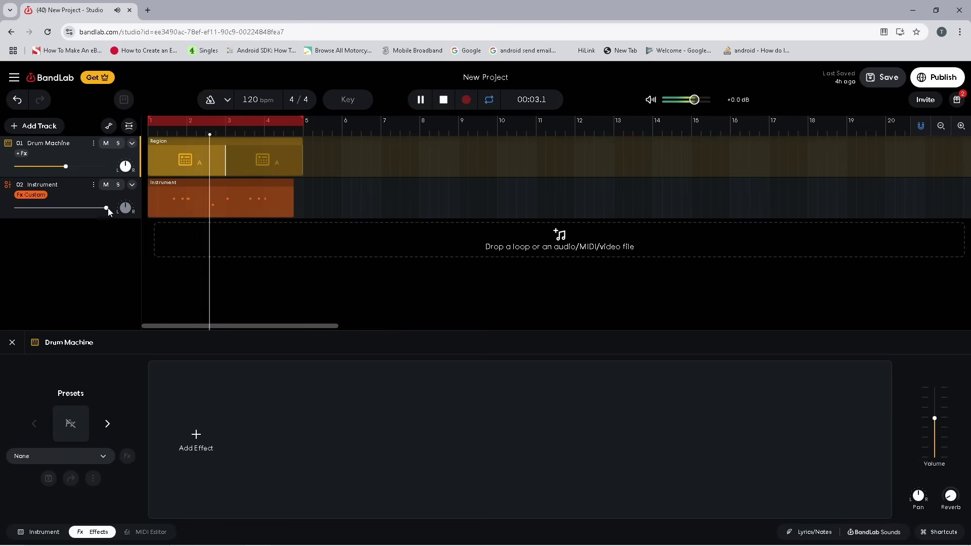
{"action": "left_click_drag", "start_coordinate": [106, 208], "coordinate": [83, 209]}
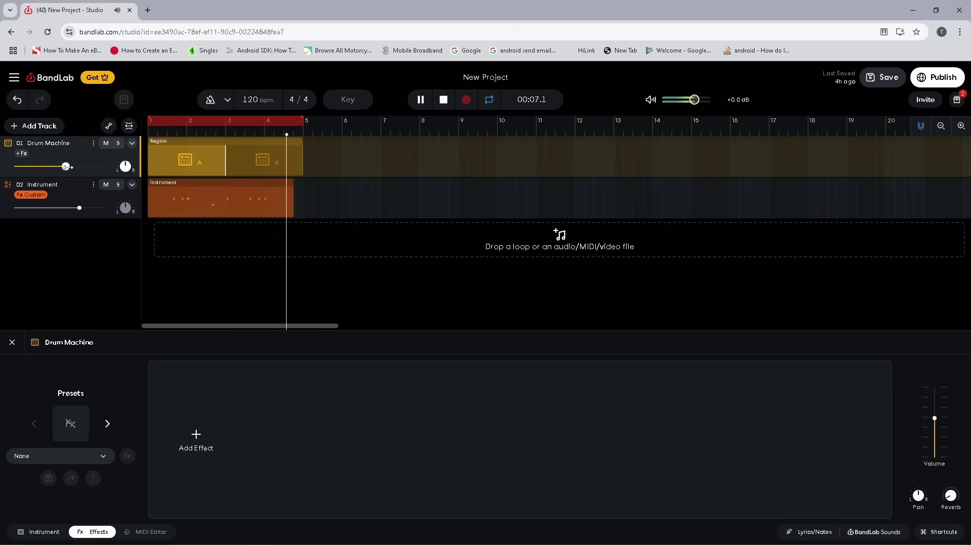
{"action": "left_click", "coordinate": [444, 102]}
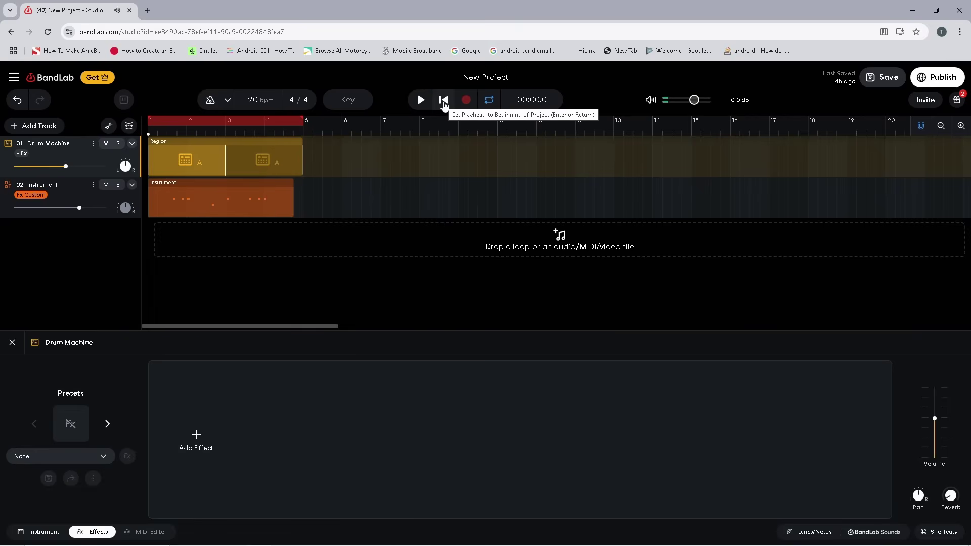